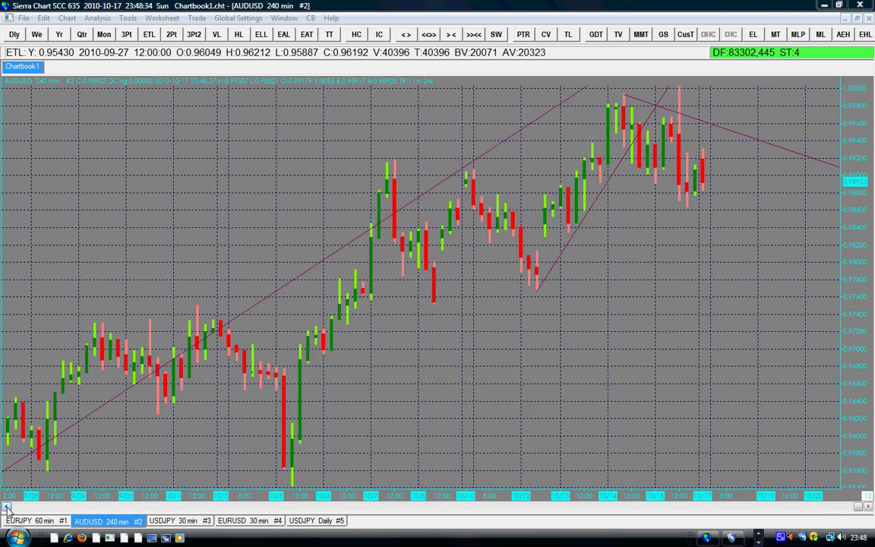
# Step: Examine how September price action on the AUDUSD 240-minute chart behaves around the rising trendline from the 8/31 low
pyautogui.moveTo(6, 508); pyautogui.dragTo(7, 508)
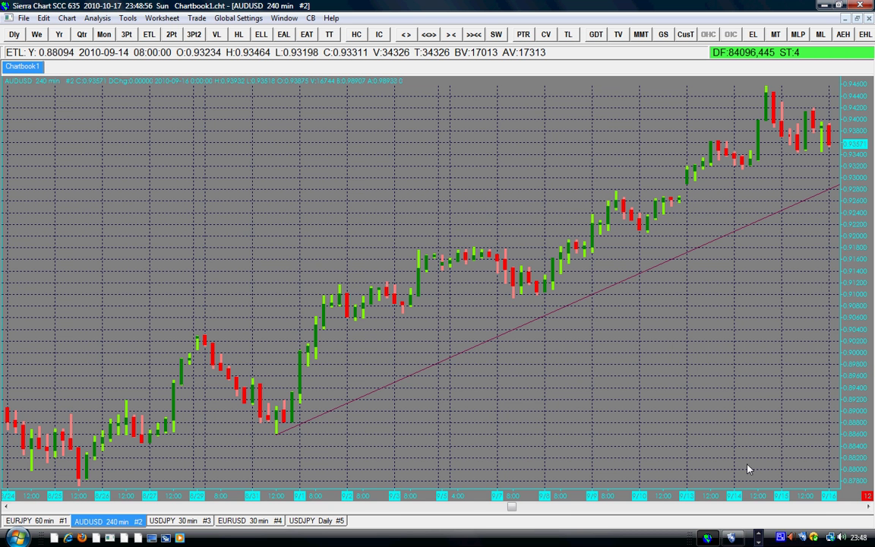
pyautogui.click(868, 507)
pyautogui.click(869, 508)
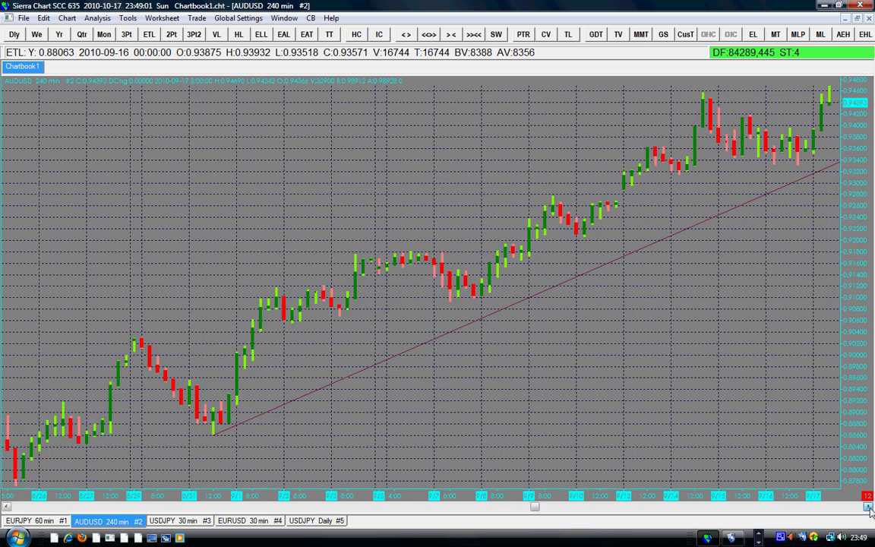
pyautogui.click(869, 507)
pyautogui.click(868, 507)
pyautogui.click(868, 507)
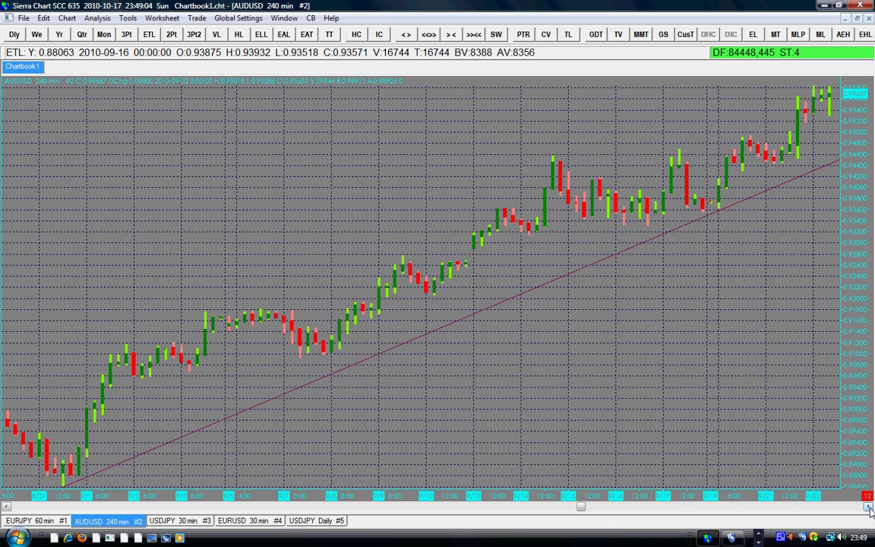
pyautogui.click(869, 507)
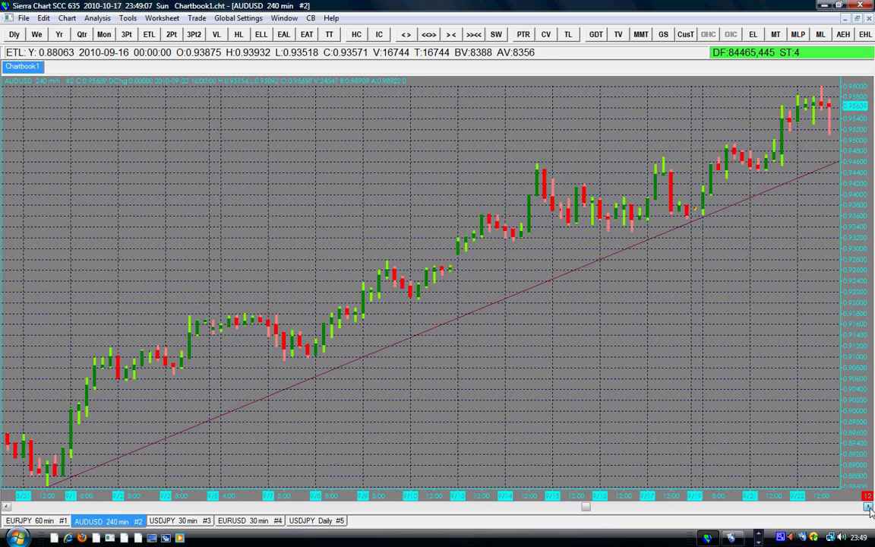
pyautogui.click(869, 508)
pyautogui.click(869, 507)
pyautogui.click(869, 508)
pyautogui.click(869, 507)
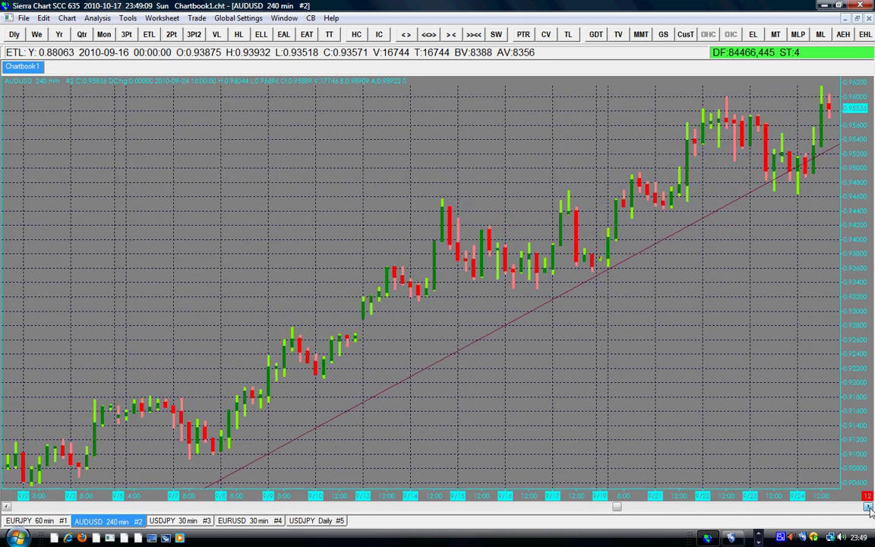
pyautogui.click(869, 507)
pyautogui.click(869, 507)
pyautogui.click(869, 508)
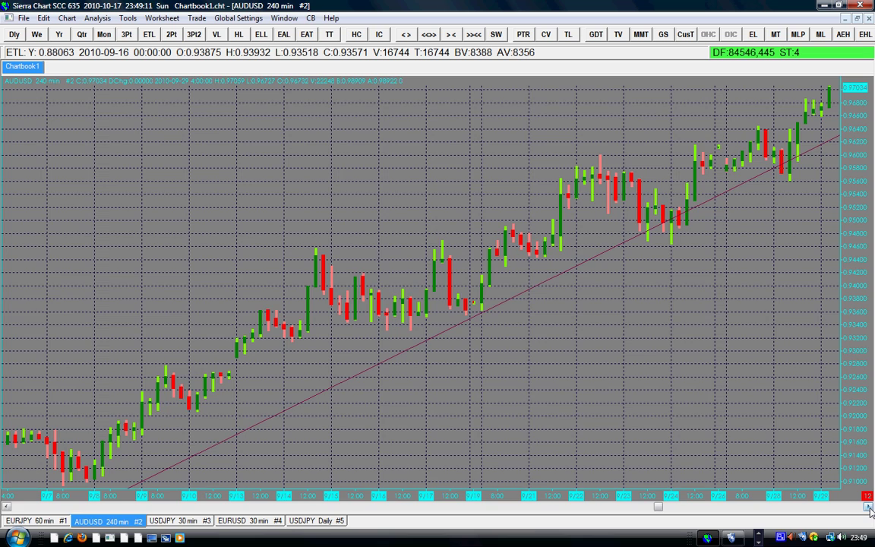
pyautogui.click(868, 507)
pyautogui.click(869, 507)
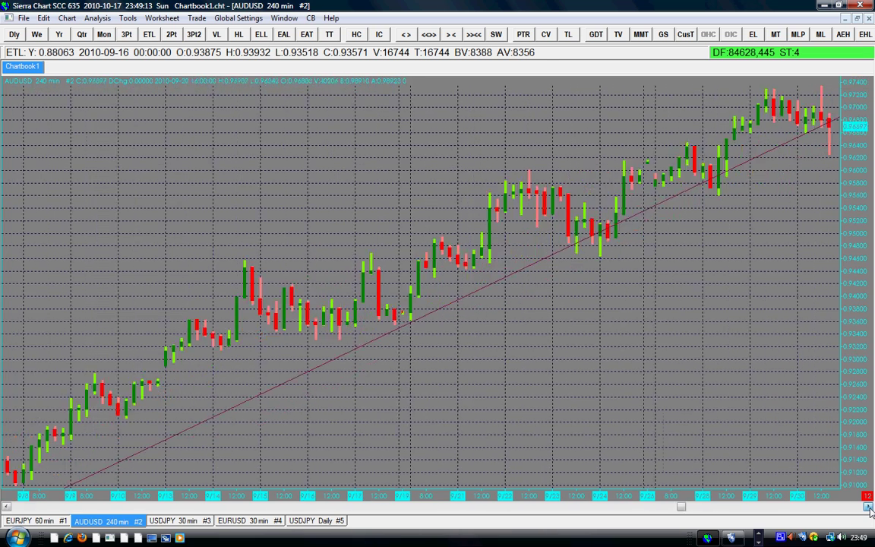
# Step: Follow the long rising trendline through early October to the latest 10/17 bars and the shorter trendlines near the high
pyautogui.click(869, 507)
pyautogui.click(869, 508)
pyautogui.click(868, 507)
pyautogui.click(869, 507)
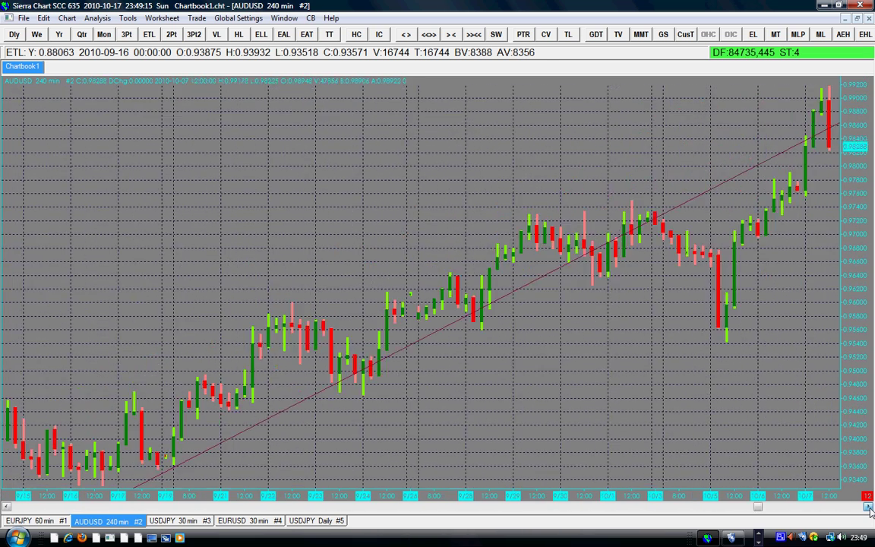
pyautogui.click(869, 507)
pyautogui.click(868, 507)
pyautogui.click(869, 507)
pyautogui.click(868, 507)
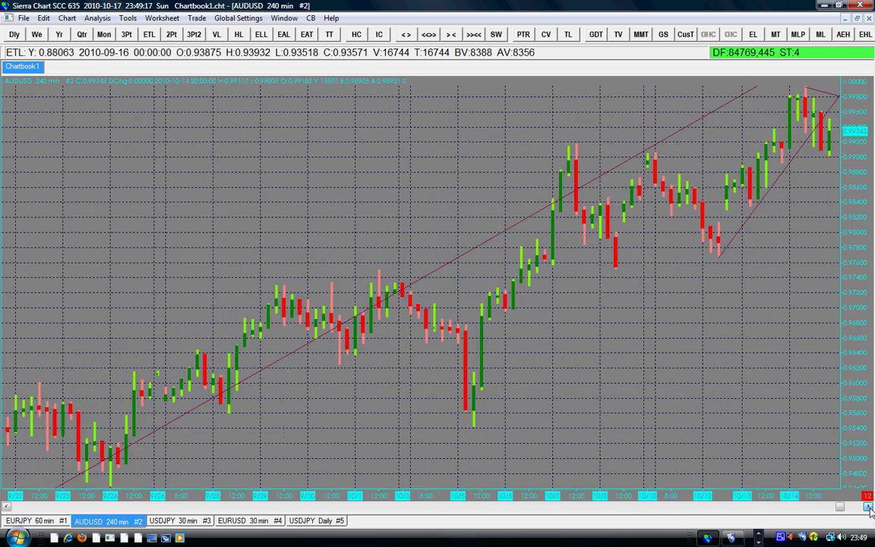
pyautogui.click(869, 508)
pyautogui.click(869, 507)
pyautogui.click(869, 507)
pyautogui.click(869, 508)
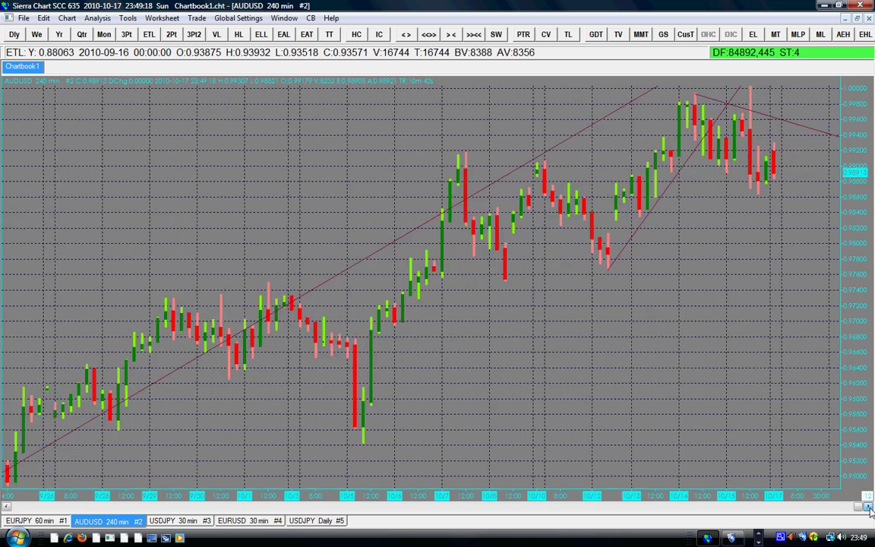
pyautogui.click(869, 507)
pyautogui.click(869, 507)
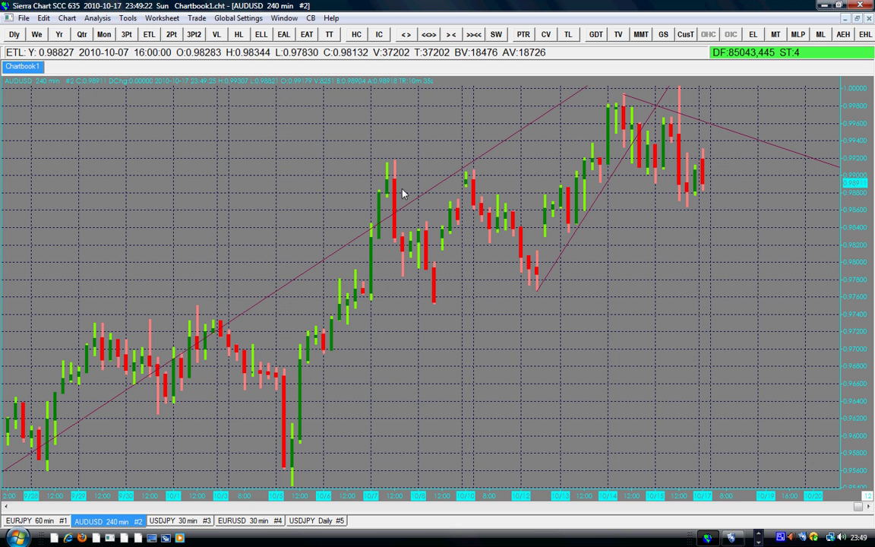
# Step: Review the late-September bars, and retrace the long rising trendline from its 8/31 low to the latest October bars
pyautogui.click(7, 508)
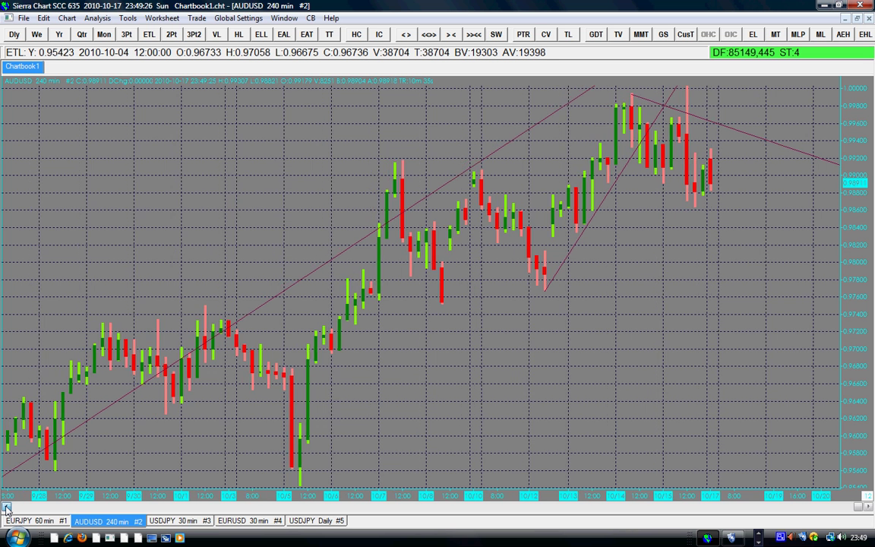
pyautogui.click(6, 508)
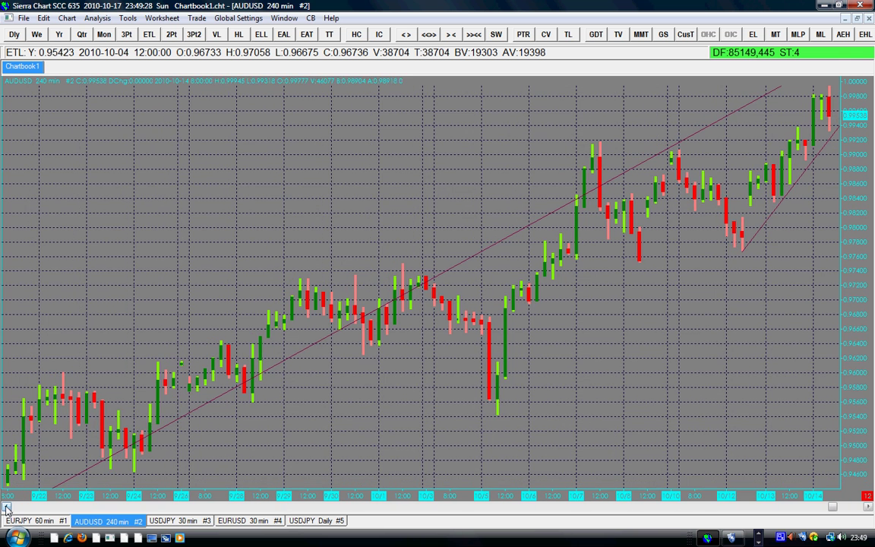
pyautogui.click(869, 508)
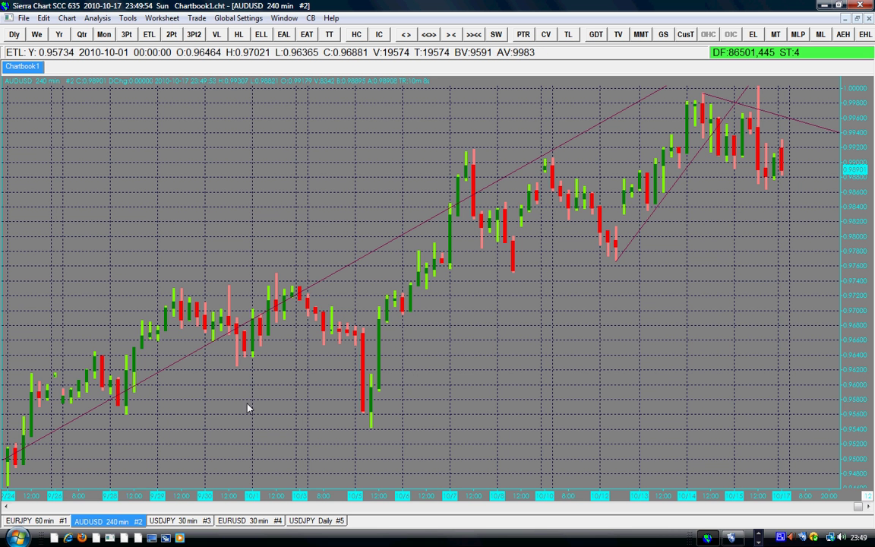
pyautogui.moveTo(6, 507); pyautogui.dragTo(6, 507)
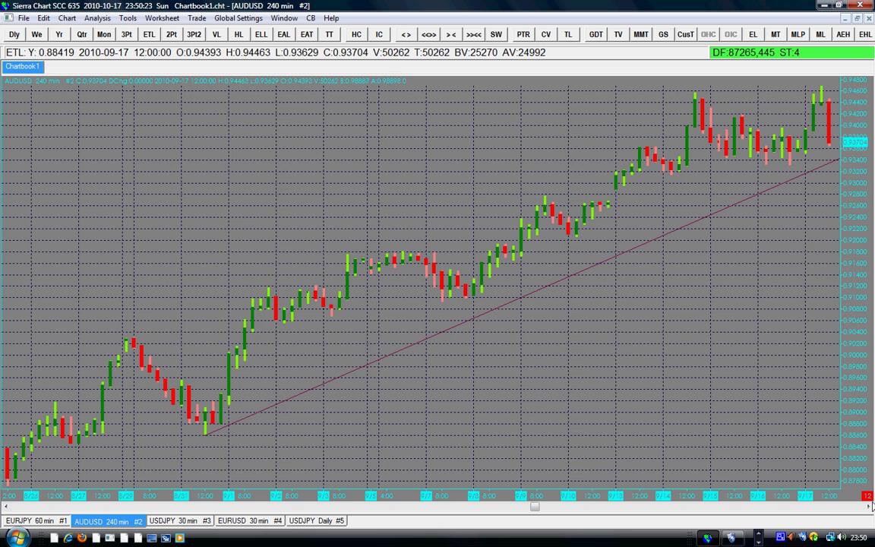
pyautogui.click(868, 507)
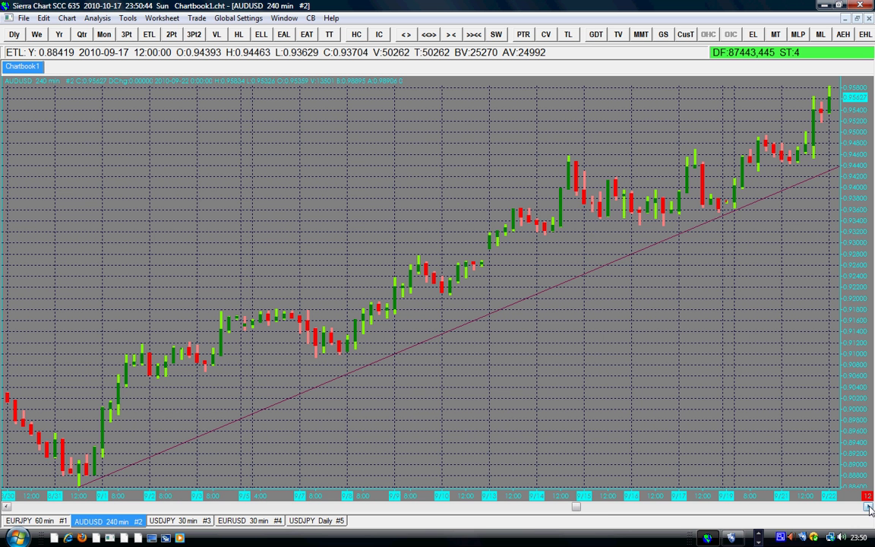
pyautogui.moveTo(869, 509); pyautogui.dragTo(870, 509)
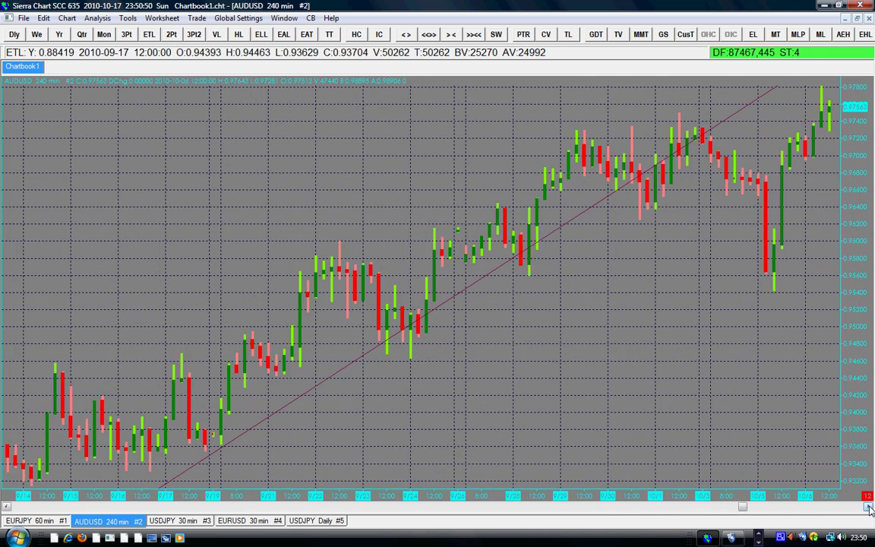
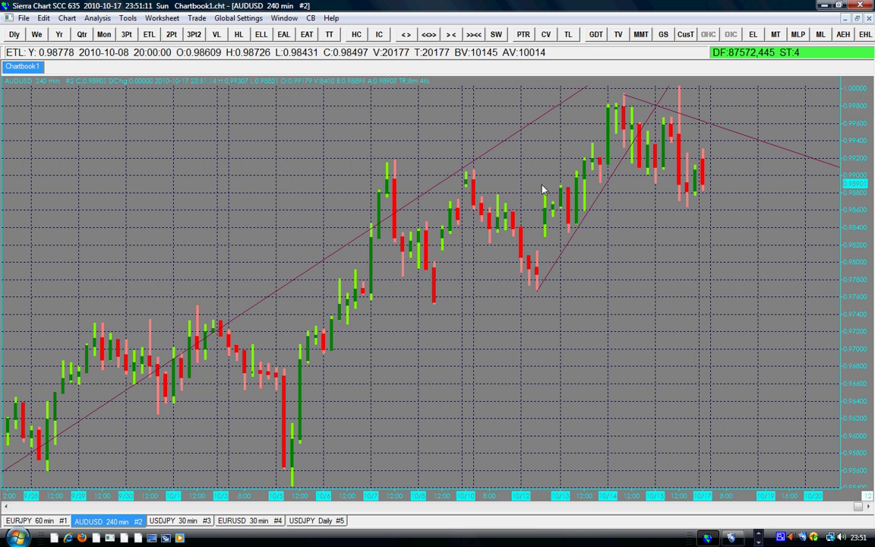
# Step: Examine the touches and crossings of the long rising trendline again, from early September through the 10/17 bars
pyautogui.moveTo(4, 504); pyautogui.dragTo(5, 505)
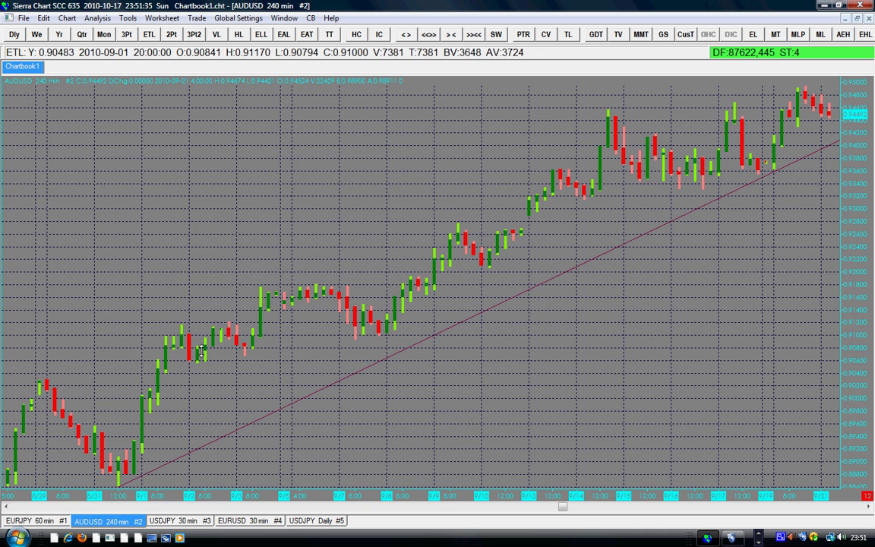
pyautogui.click(867, 507)
pyautogui.moveTo(868, 507); pyautogui.dragTo(867, 506)
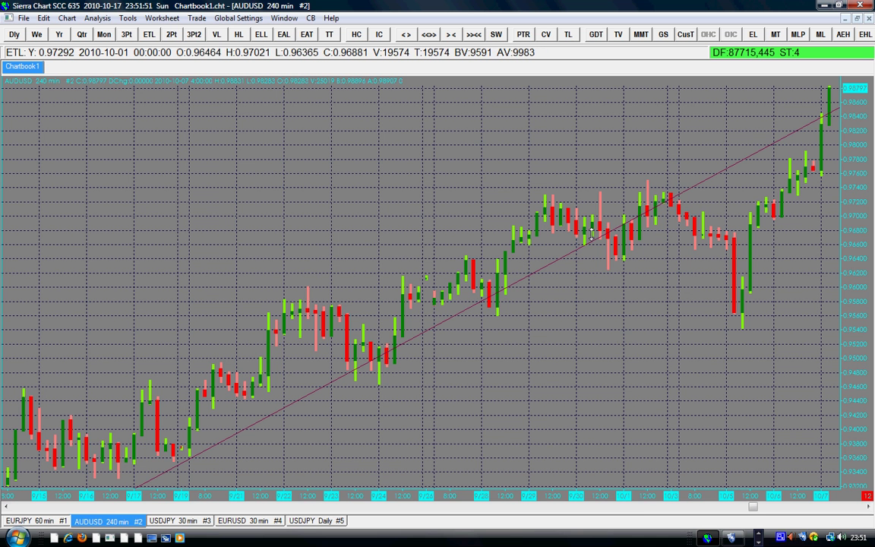
pyautogui.click(867, 506)
pyautogui.moveTo(868, 507); pyautogui.dragTo(868, 506)
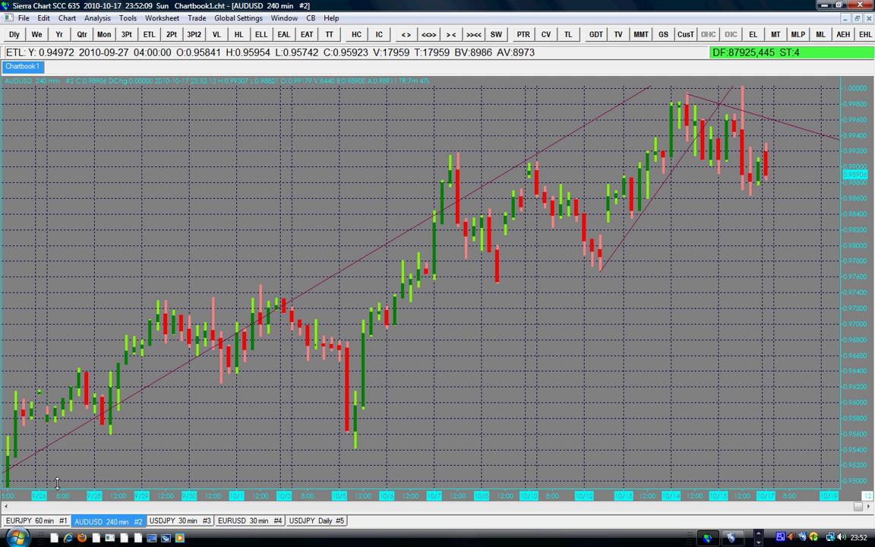
pyautogui.click(6, 505)
pyautogui.moveTo(6, 505); pyautogui.dragTo(6, 505)
pyautogui.moveTo(868, 506); pyautogui.dragTo(867, 508)
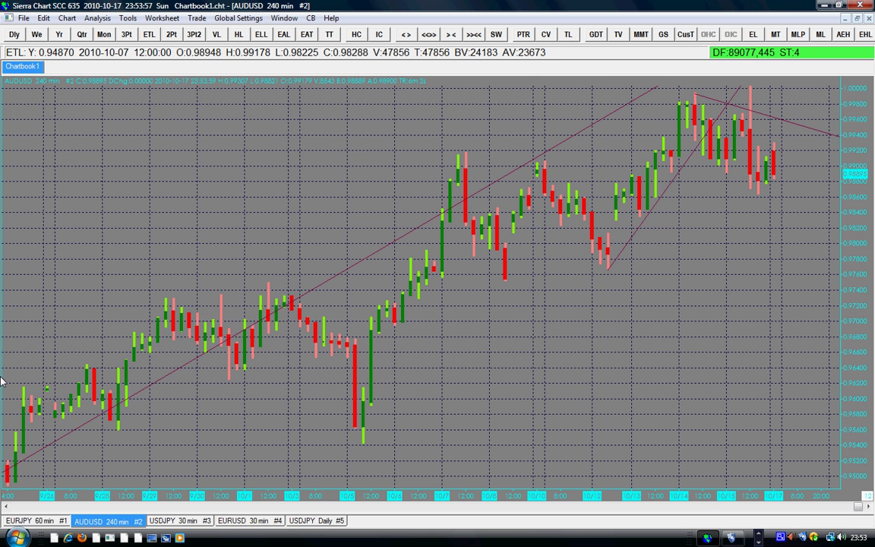
pyautogui.click(780, 537)
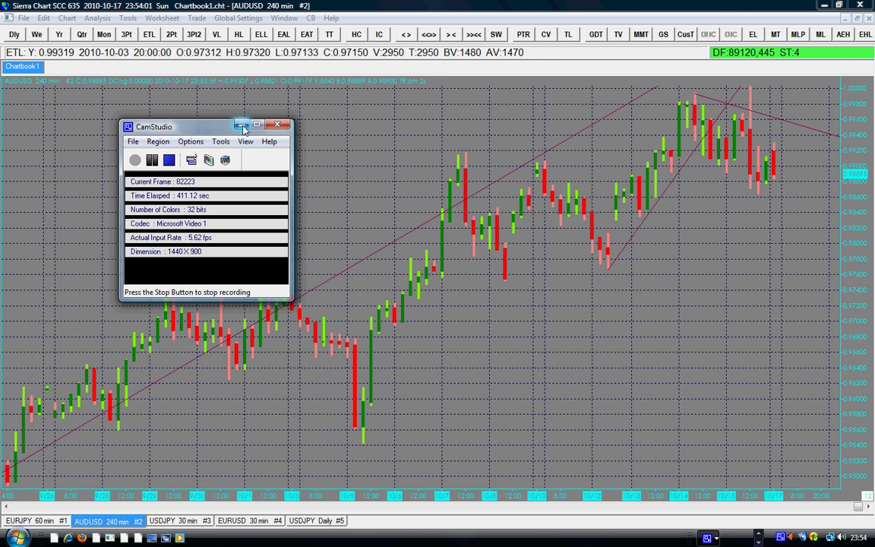
pyautogui.click(243, 125)
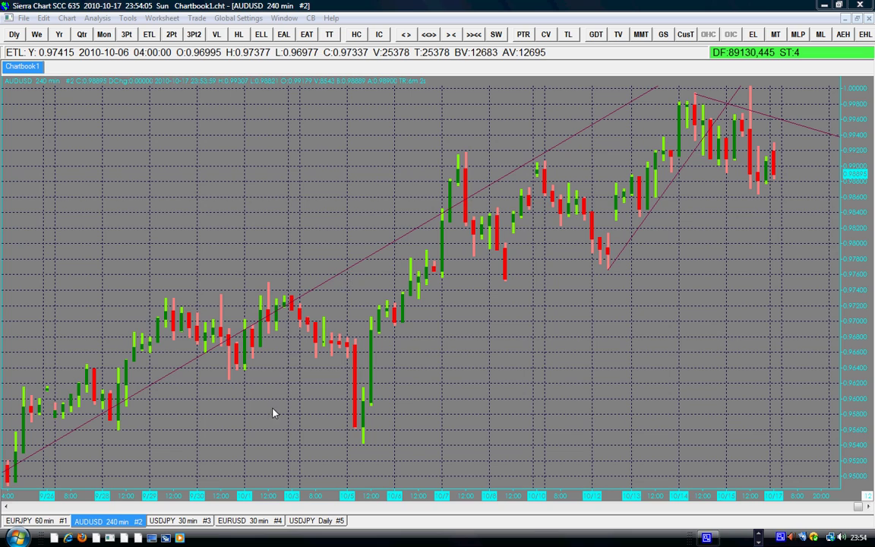
# Step: Inspect the rising trendline's starting point at the 8/31 low and follow the line to the 10/17 bars
pyautogui.click(8, 507)
pyautogui.moveTo(7, 507); pyautogui.dragTo(8, 507)
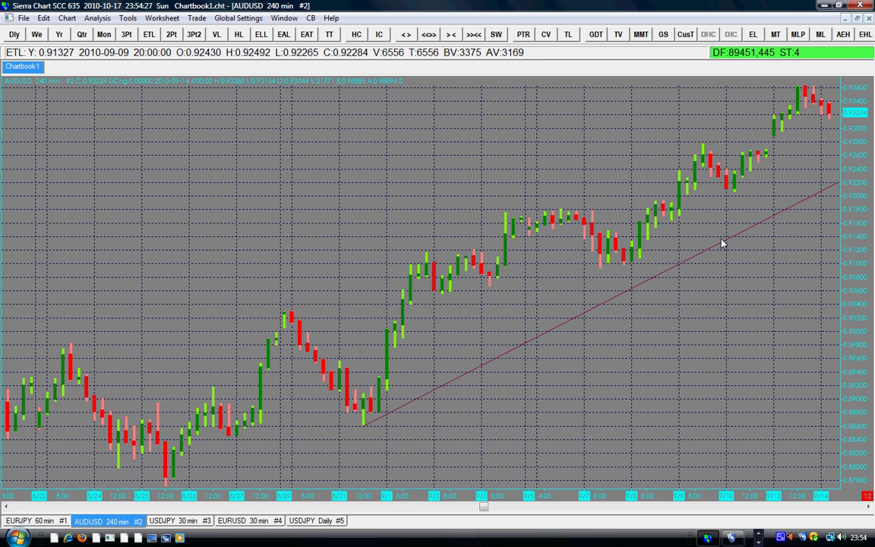
pyautogui.click(868, 508)
pyautogui.moveTo(867, 507); pyautogui.dragTo(868, 507)
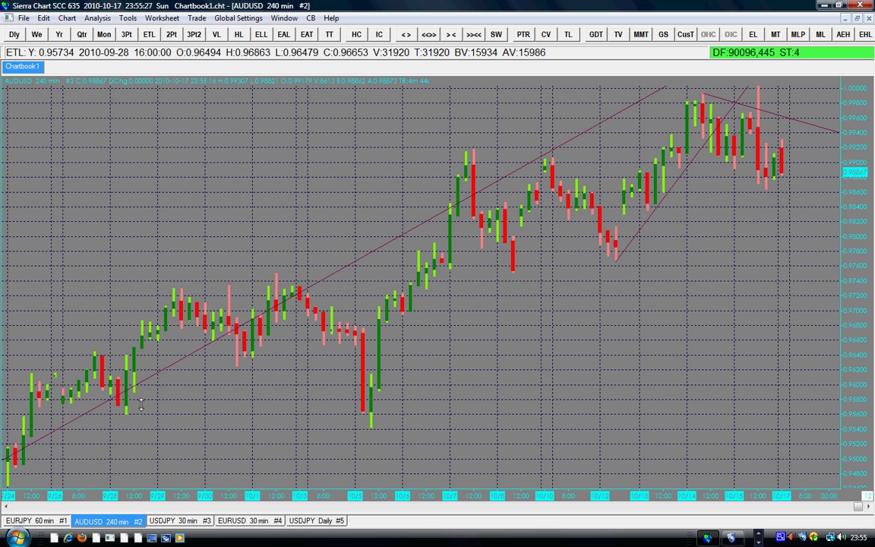
# Step: Compare the late-September bars around the long rising trendline with the October swings and the descending trendline from 10/14
pyautogui.click(6, 506)
pyautogui.click(6, 506)
pyautogui.click(6, 505)
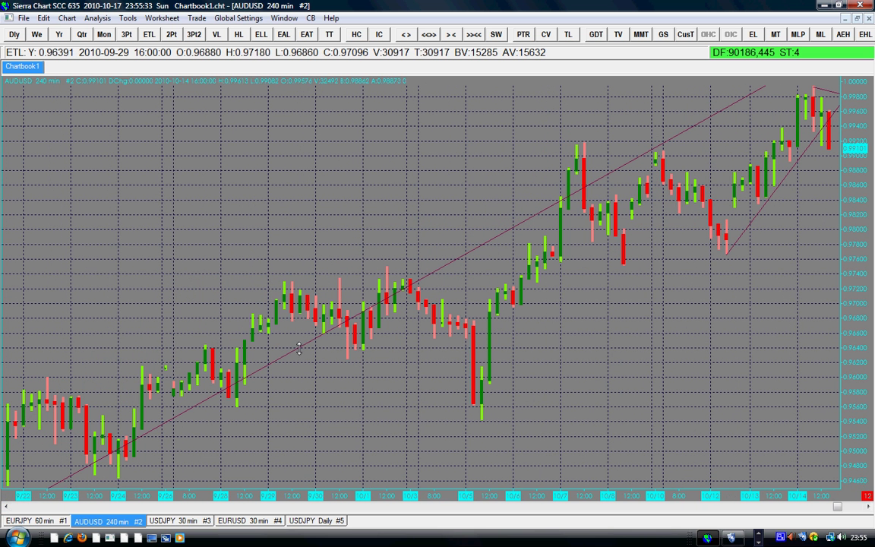
pyautogui.click(868, 506)
pyautogui.moveTo(868, 506); pyautogui.dragTo(867, 507)
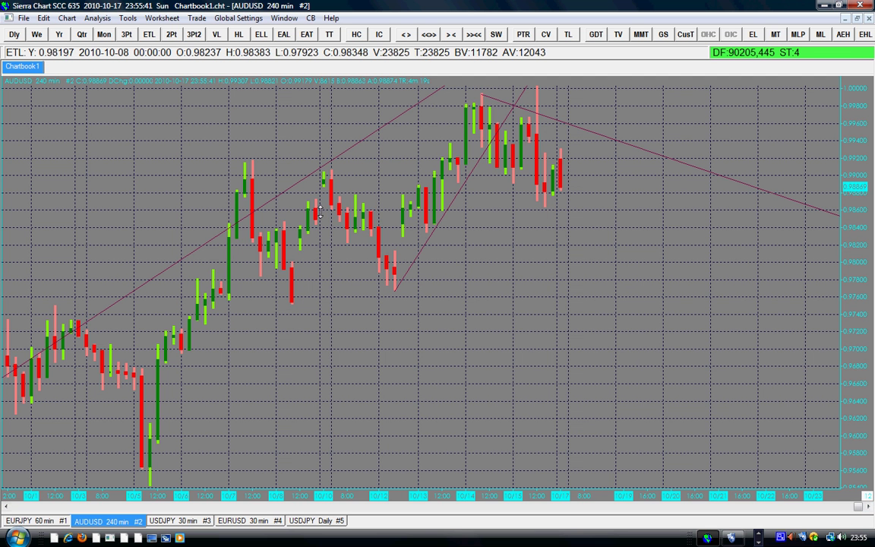